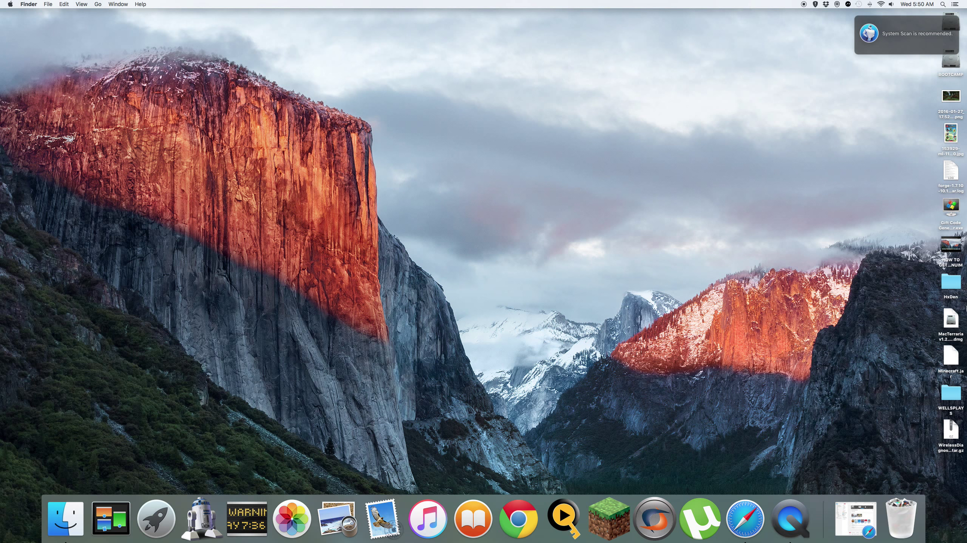
click(201, 524)
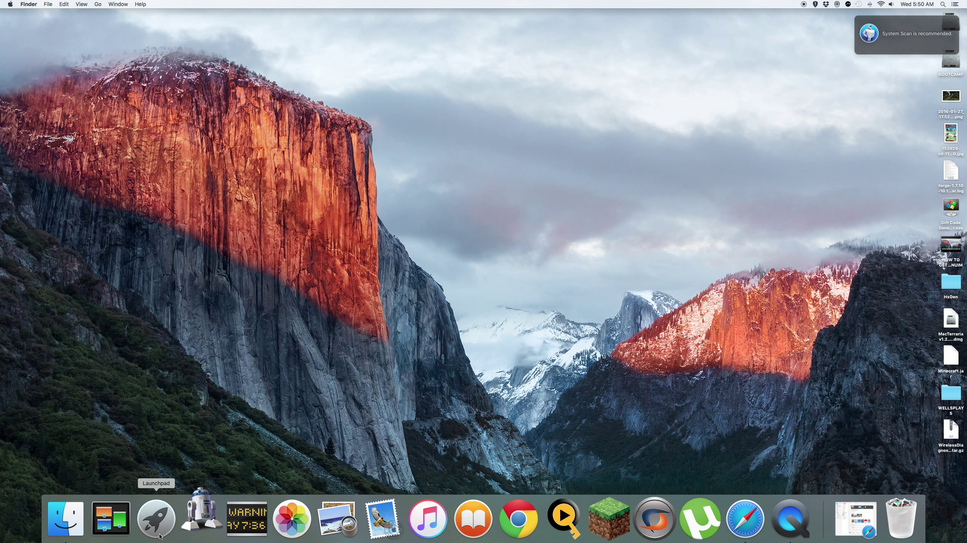
click(160, 536)
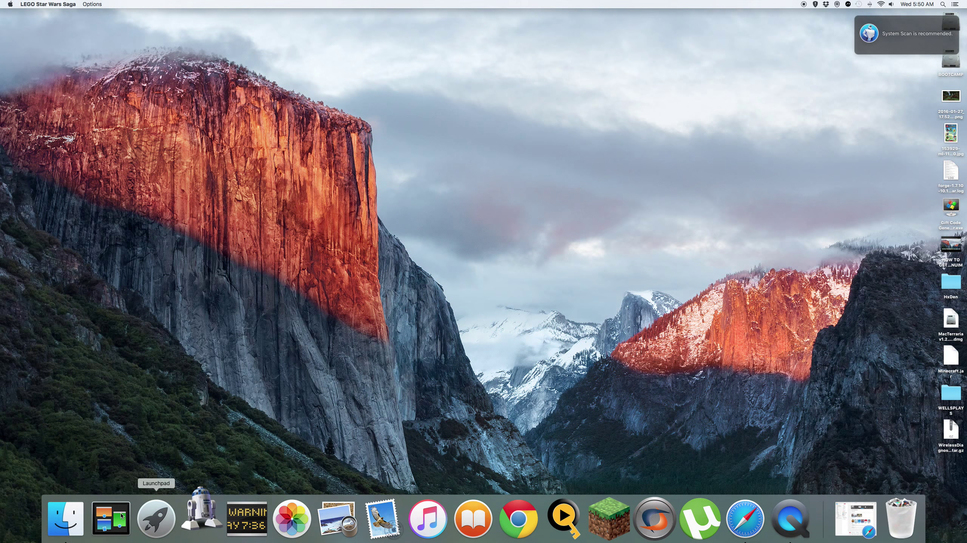
right_click(192, 515)
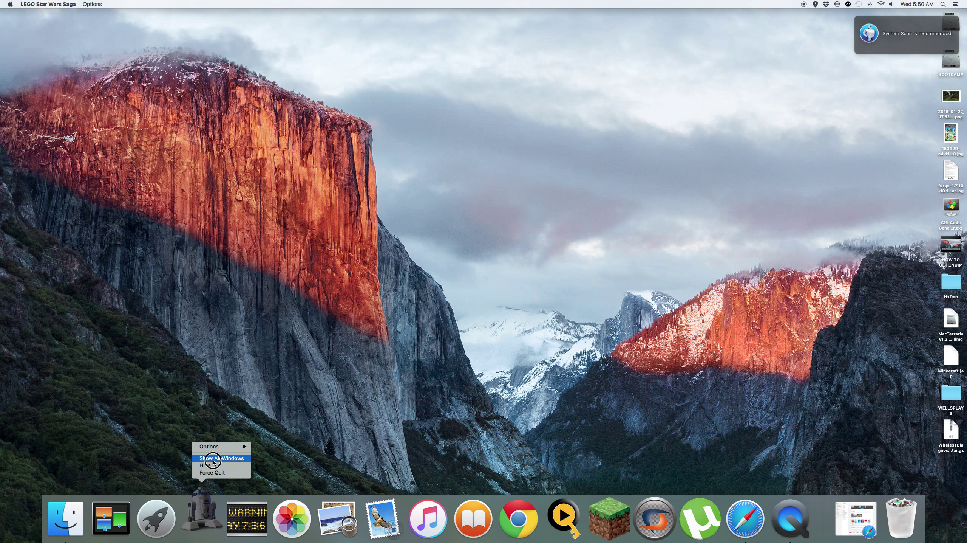
click(215, 473)
click(156, 517)
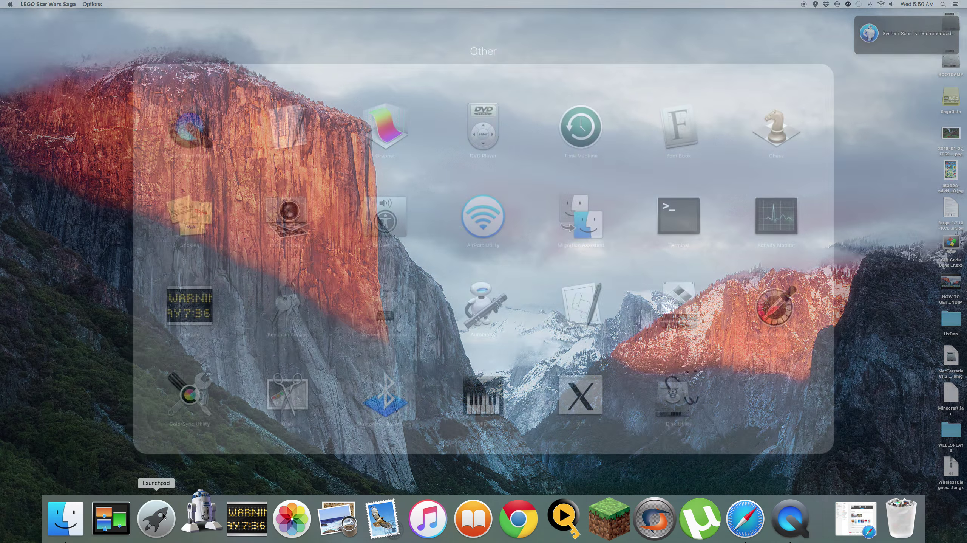
click(601, 280)
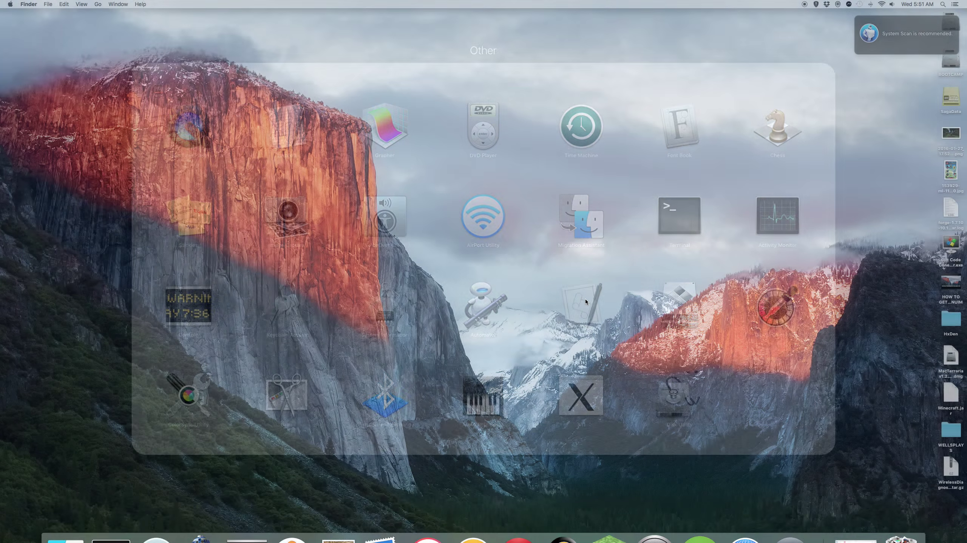
click(28, 176)
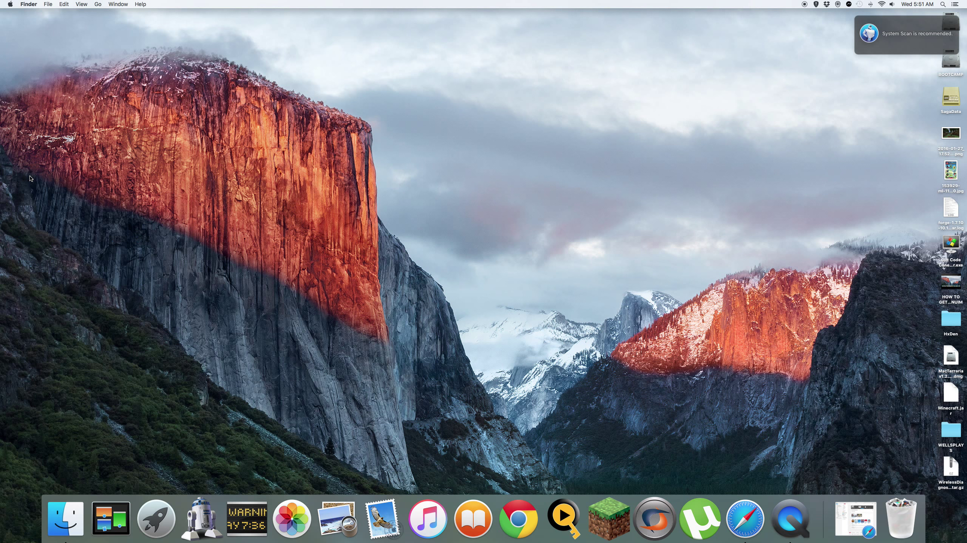
Open Terminal and move its window toward the middle of the desktop.
click(156, 518)
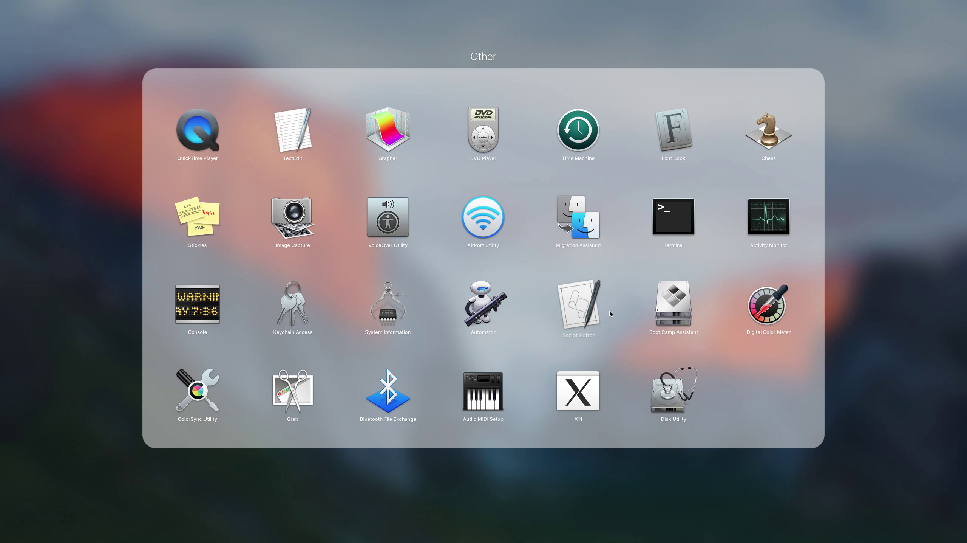
click(673, 235)
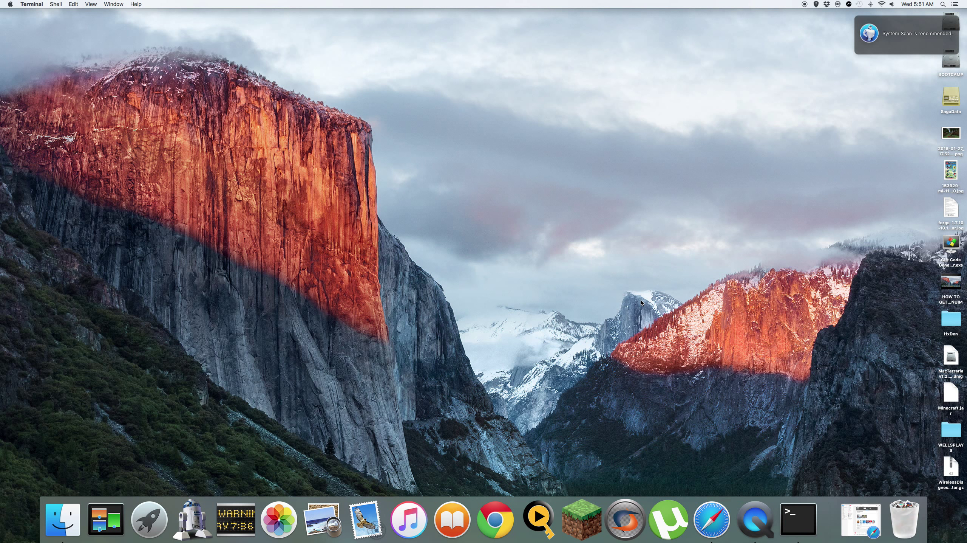
drag(53, 12, 394, 92)
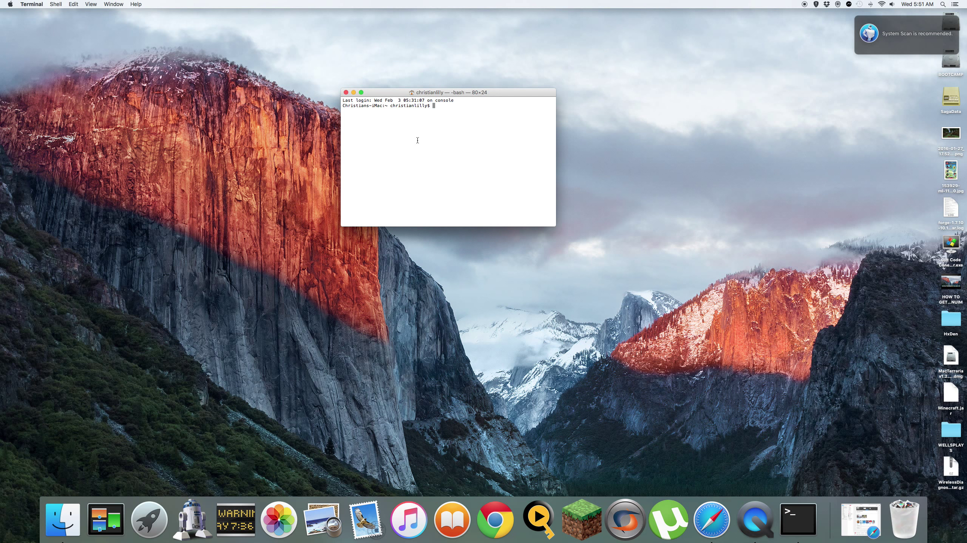
Try entering "Tutorials" as a line in Terminal and close the Terminal window.
key(Return)
text(how)
key(BackSpace)
key(BackSpace)
key(BackSpace)
key(BackSpace)
text(Ti)
key(BackSpace)
text(utora)
key(BackSpace)
text(ials)
key(Return)
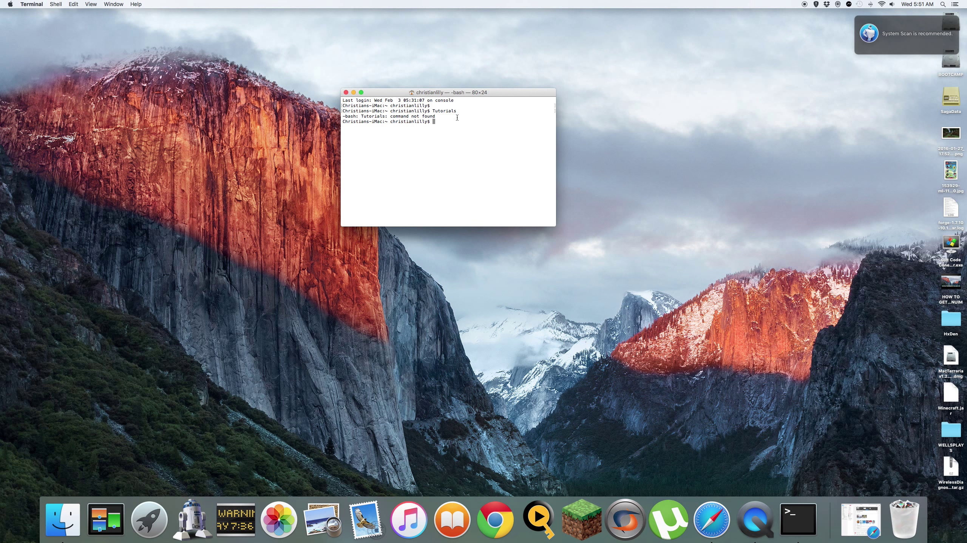
click(346, 92)
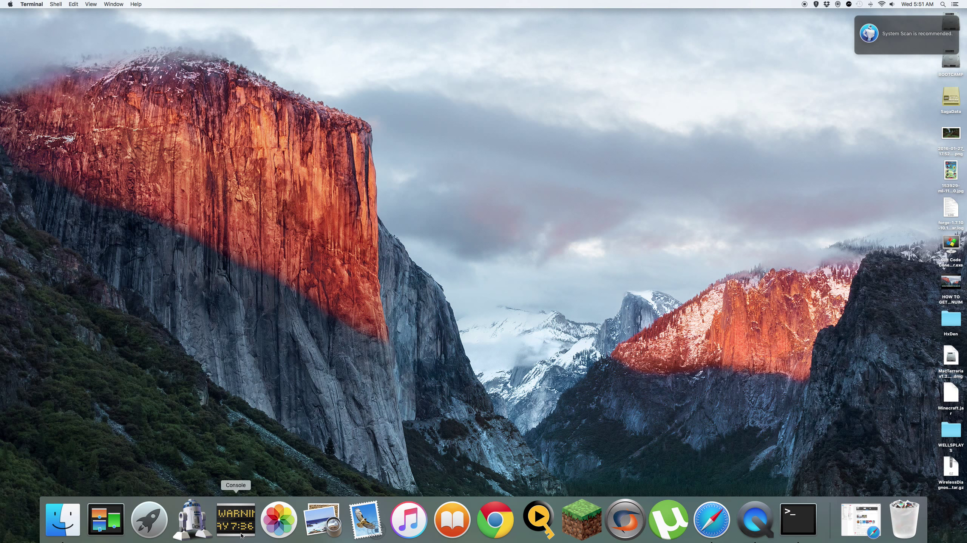
click(147, 525)
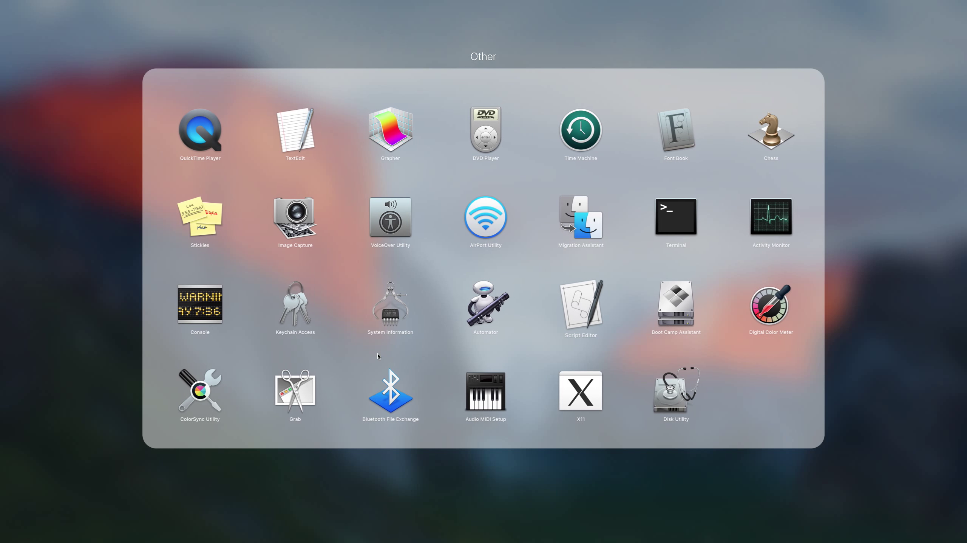
key(Escape)
click(867, 421)
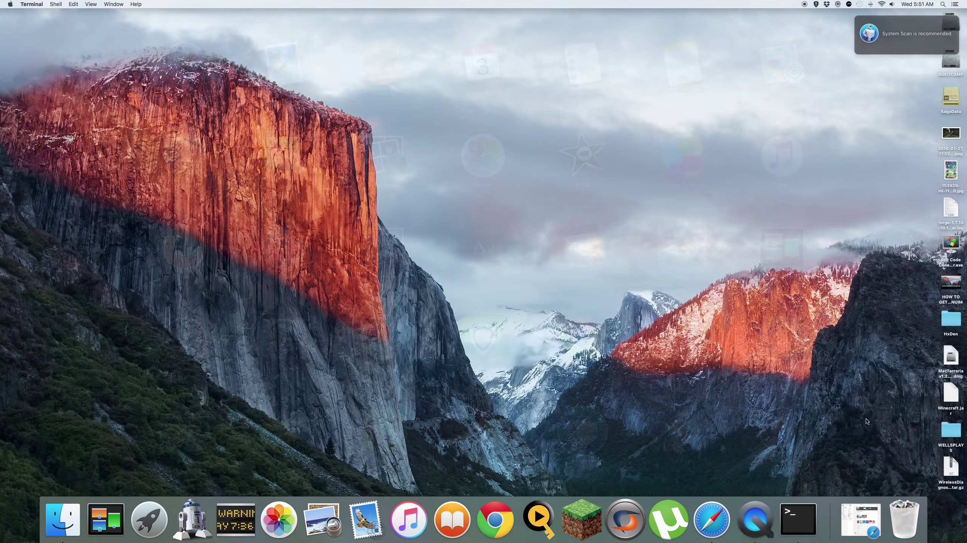
click(743, 525)
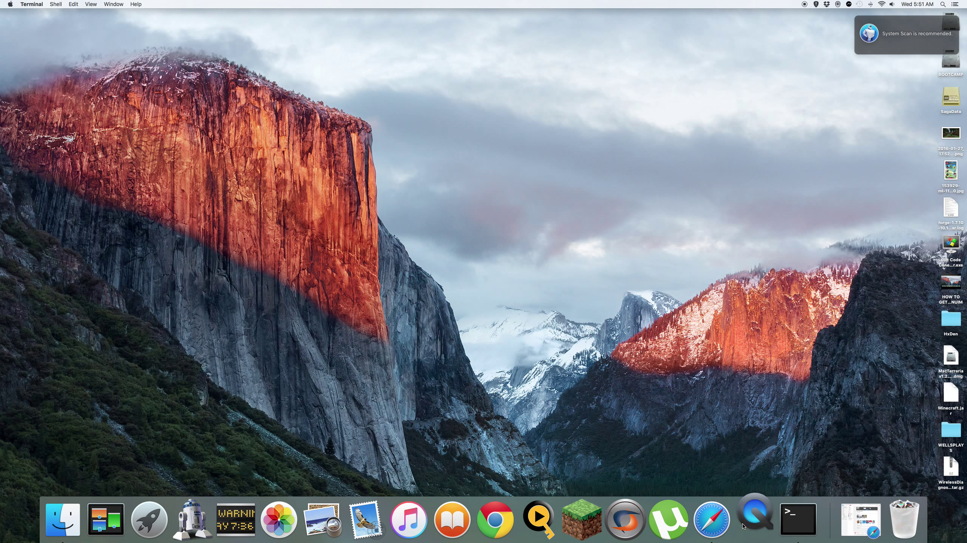
right_click(757, 526)
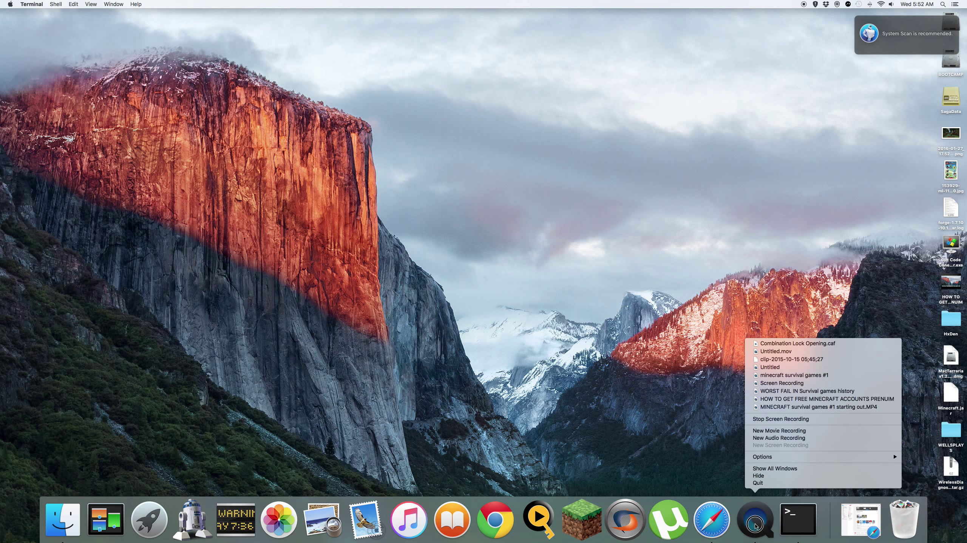
click(709, 452)
Restore the minimized Safari window and open Outlook.com in a new tab.
click(854, 535)
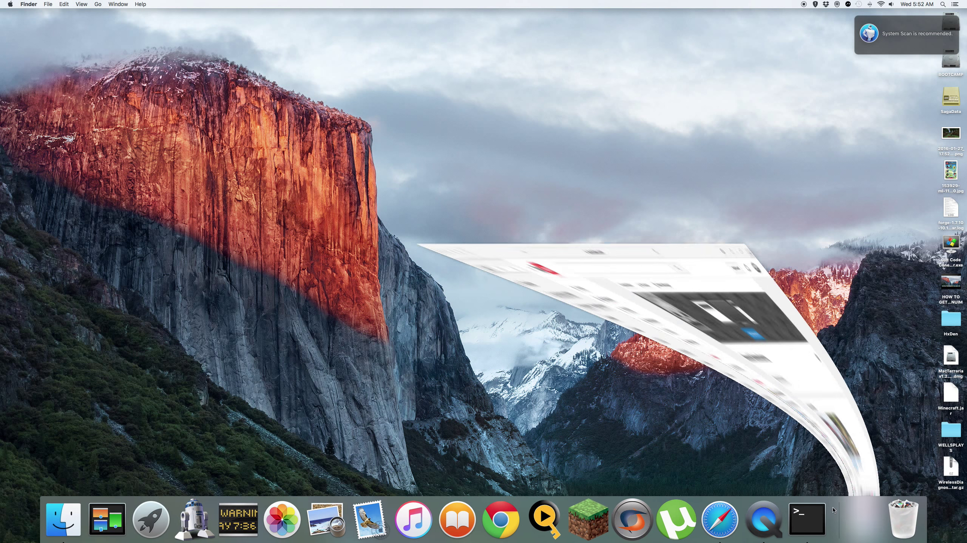
click(624, 18)
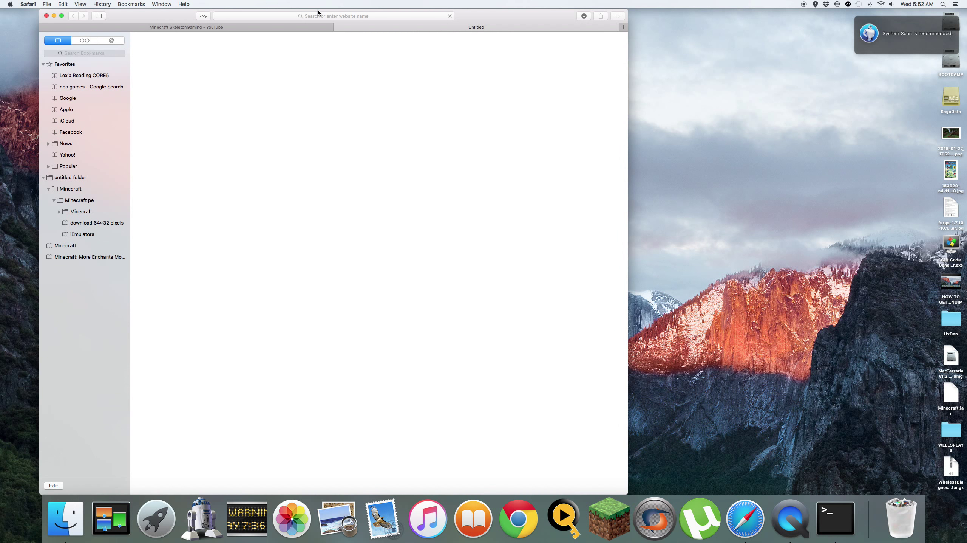
click(329, 19)
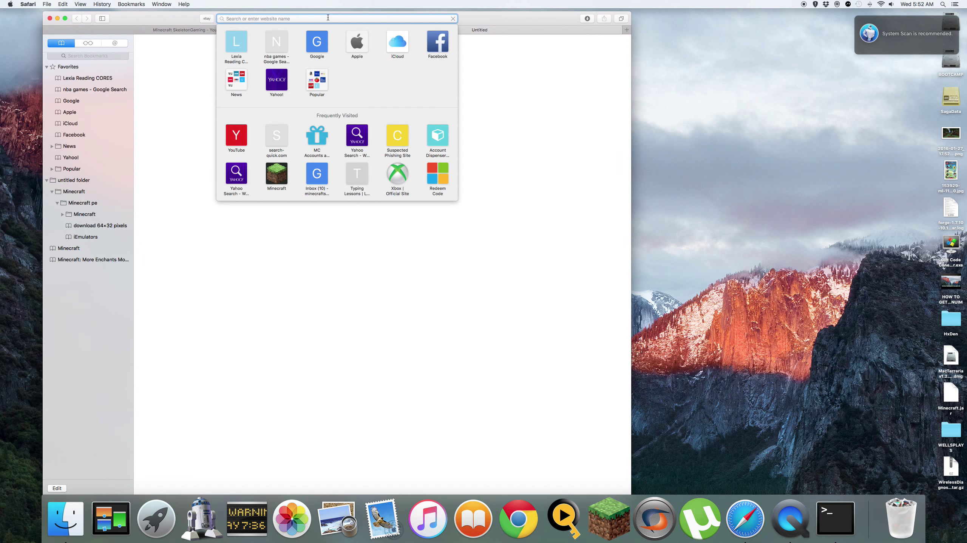
click(328, 18)
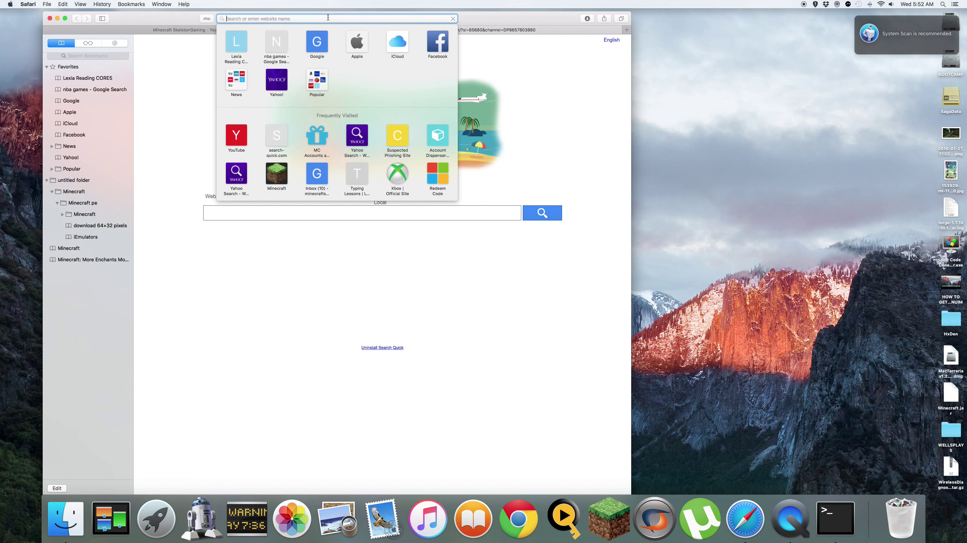
text(outlo)
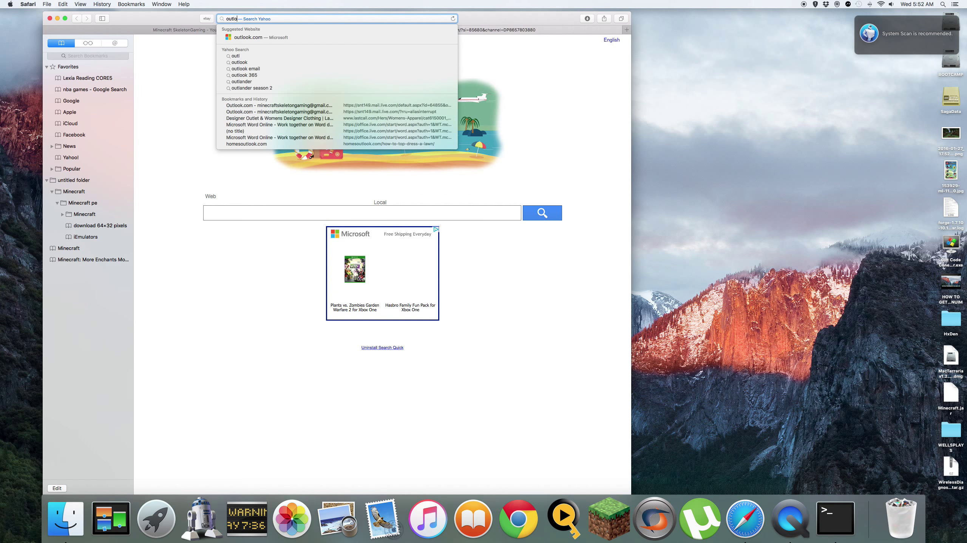
text(oo)
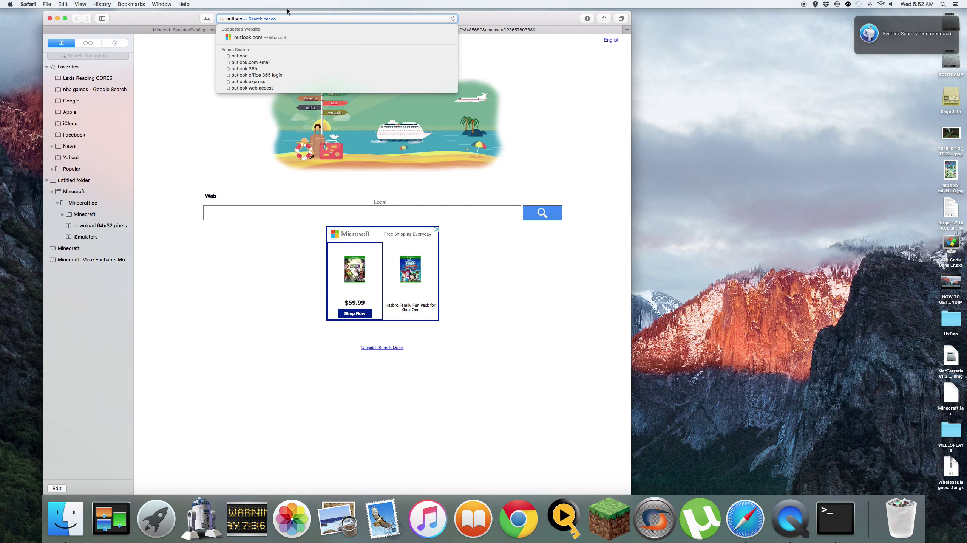
click(277, 37)
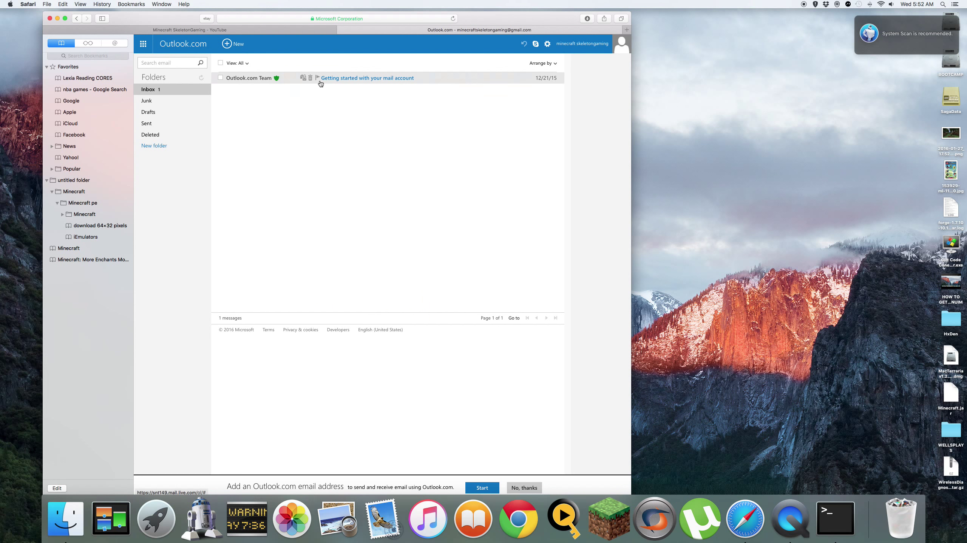
Open Word Online from Outlook, create a new blank document and close the Outlook tab.
click(143, 44)
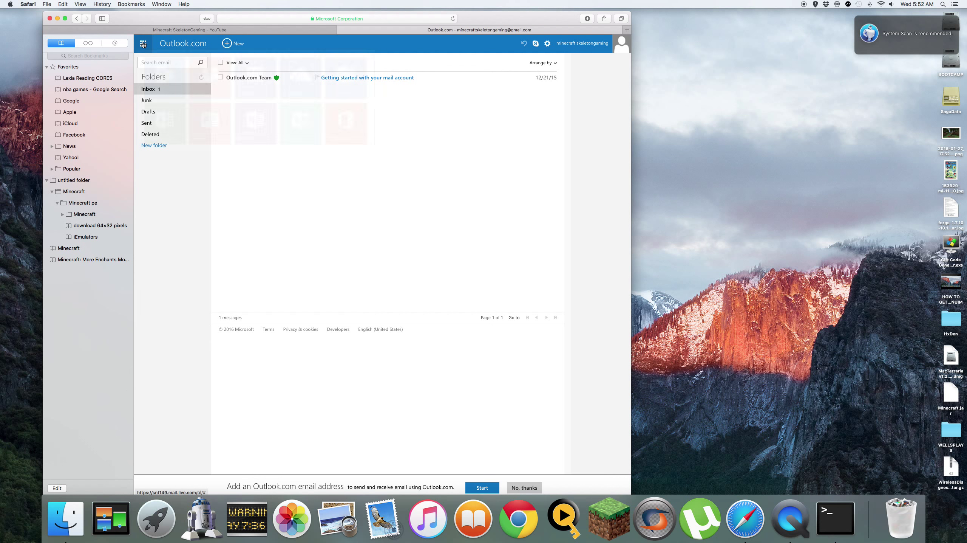
click(330, 95)
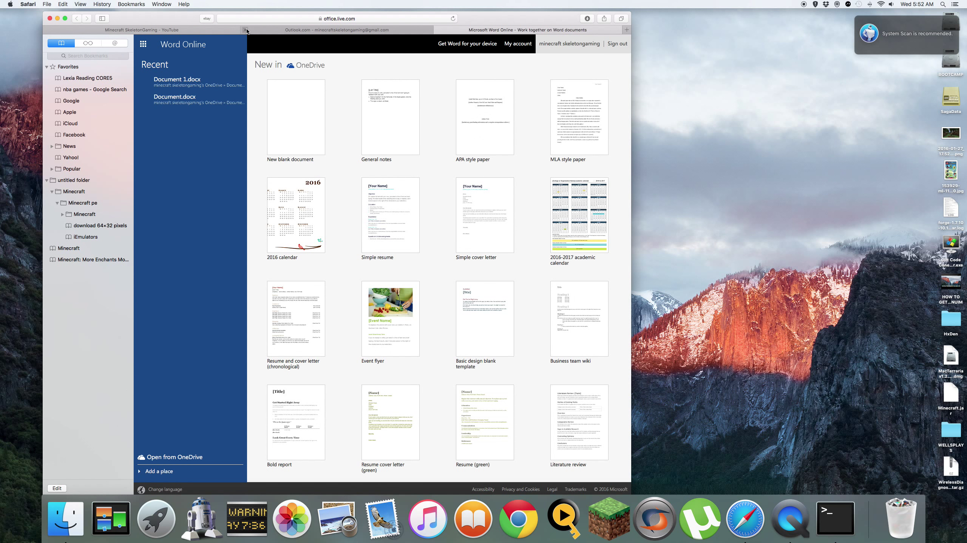
click(296, 118)
click(245, 29)
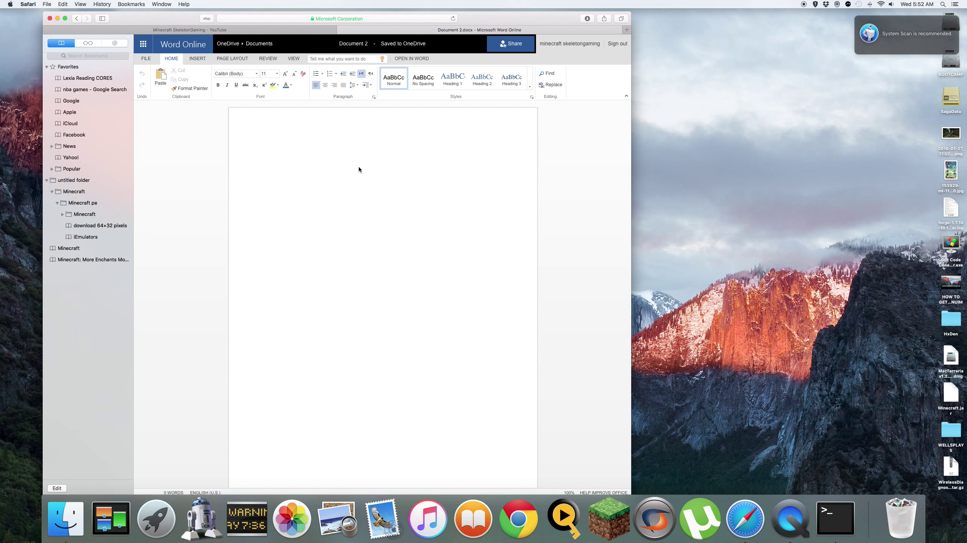
Write "totorials" as the first item of a numbered list in the blank document.
text(Totorials)
click(266, 148)
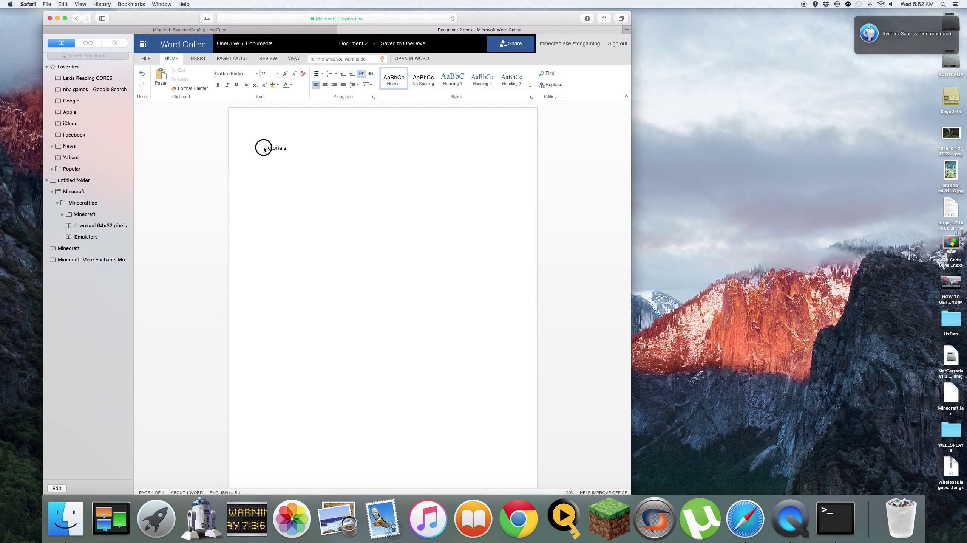
text(1)
key(Delete)
key(Delete)
key(BackSpace)
key(BackSpace)
text(t)
key(Tab)
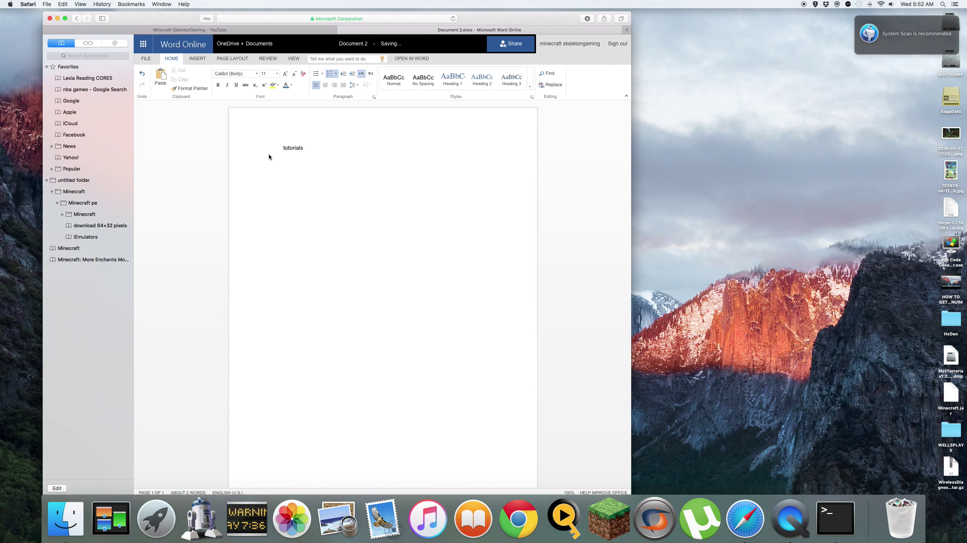
Correct the list item's word to "tutorials" and add "Games on my computer" after it.
key(super+z)
key(Tab)
key(Return)
click(279, 154)
key(BackSpace)
key(BackSpace)
click(289, 149)
key(BackSpace)
key(BackSpace)
text(tu)
text(Games on my computer)
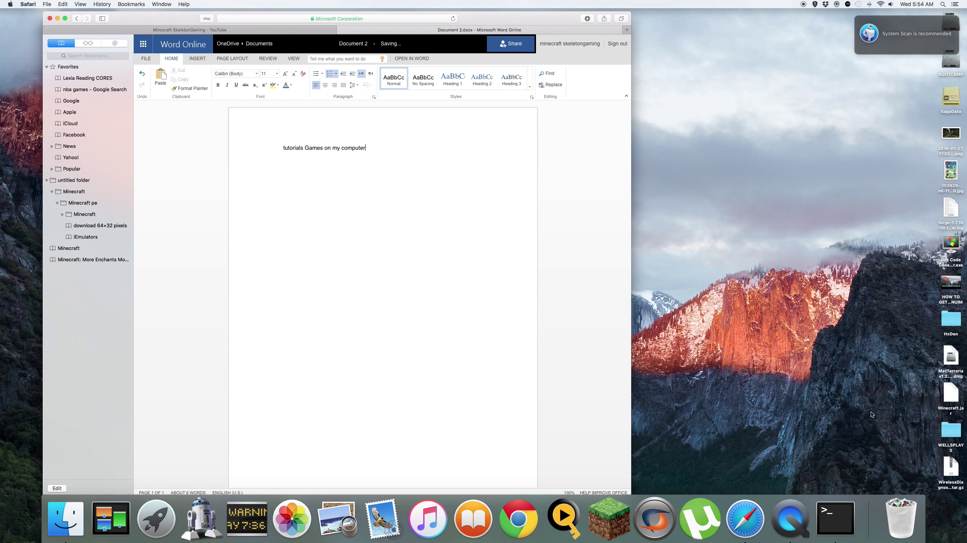
Look through the installed apps in Launchpad for games, including the second page, and close it.
click(841, 146)
click(156, 519)
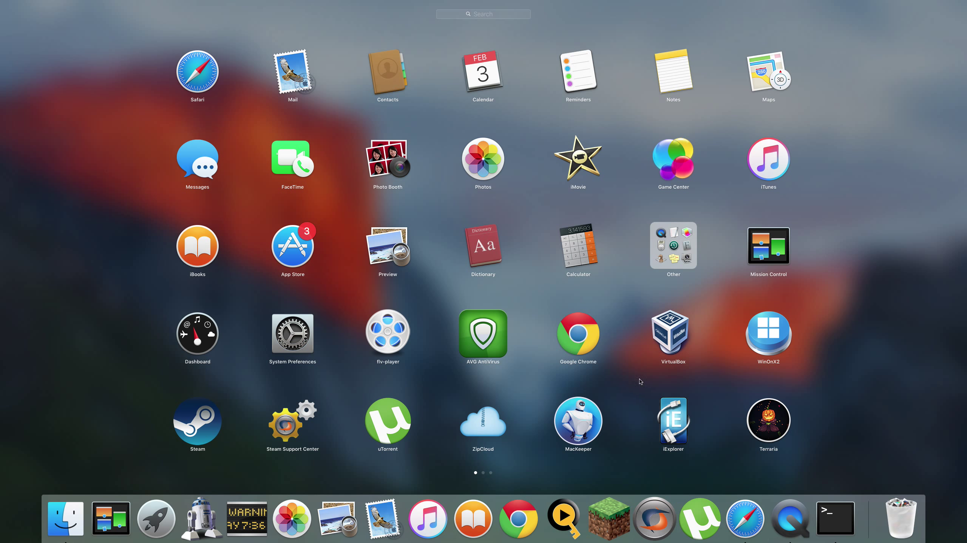
scroll(646, 370, right, 5)
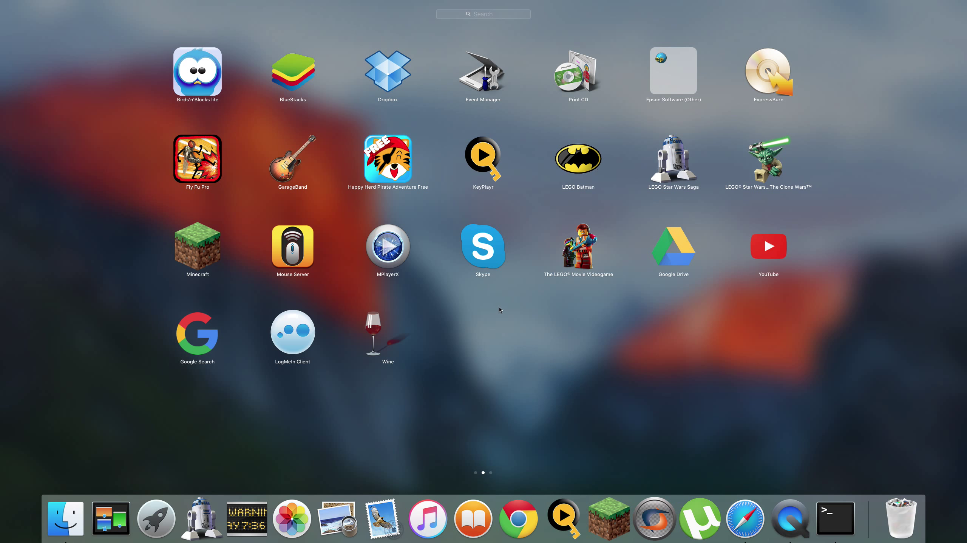
click(507, 327)
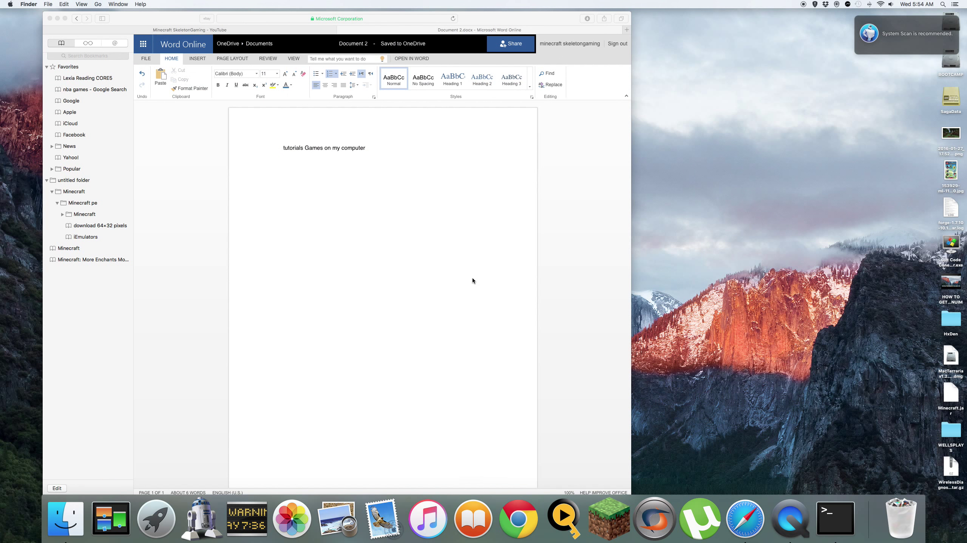
Continue the document's line with "also Games on my xbox 360 Suggest In the Comments".
click(390, 211)
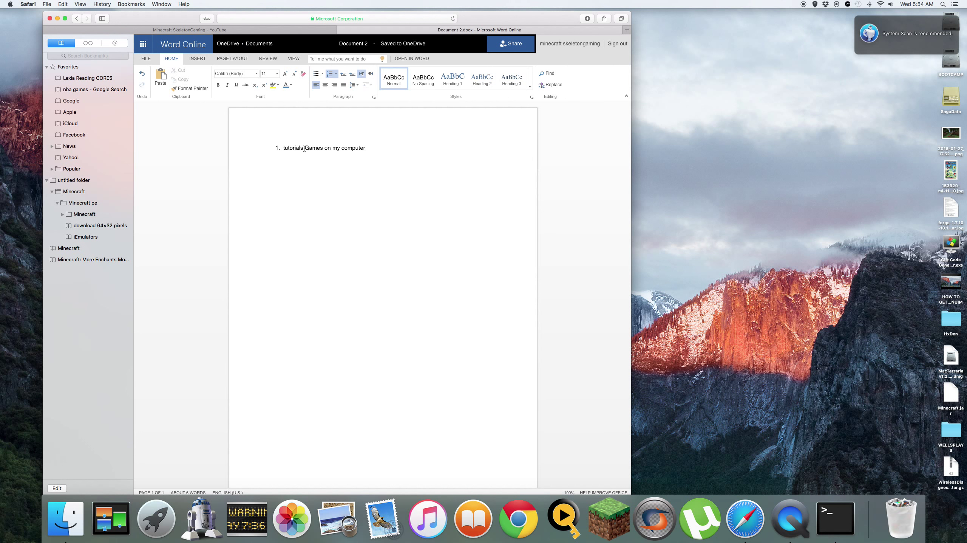
key(super+z)
text(so Games on my xbox 36)
text(Sugge)
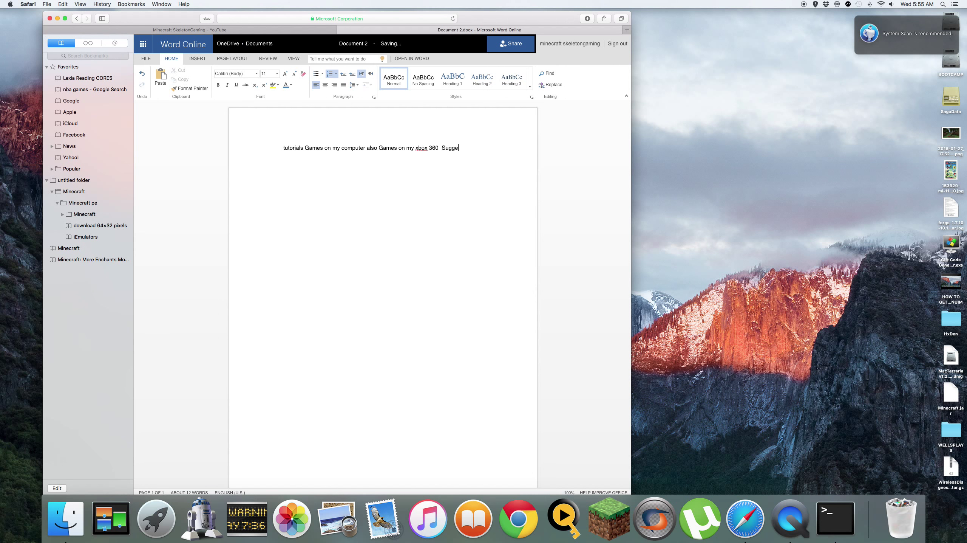
text(st In the Comments)
Capitalize the word "xbox" in the document's line as "Xbox".
click(420, 148)
key(BackSpace)
text(C)
key(BackSpace)
text(X)
Add "Minecraft Theres more things" at the end of the document's text.
click(318, 161)
text(Li)
key(BackSpace)
key(BackSpace)
text(Minecraft Thers)
key(BackSpace)
text(es more thing s)
key(BackSpace)
key(BackSpace)
key(BackSpace)
text(gs)
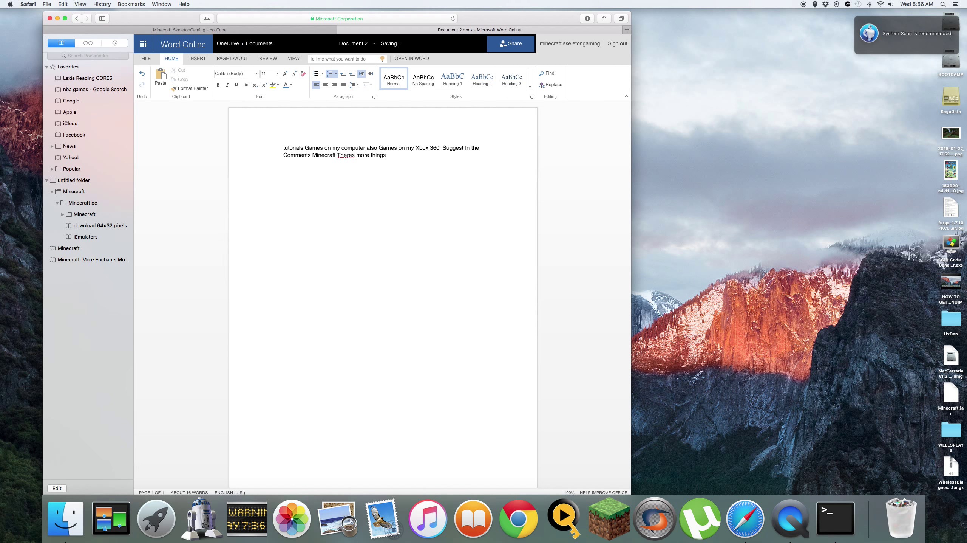
Replace "Theres more things" after Minecraft with a comma and "Lego Games".
key(BackSpace)
key(BackSpace)
key(BackSpace)
key(BackSpace)
key(BackSpace)
key(BackSpace)
key(BackSpace)
key(BackSpace)
key(BackSpace)
key(BackSpace)
key(BackSpace)
key(BackSpace)
key(BackSpace)
key(BackSpace)
key(BackSpace)
key(BackSpace)
key(BackSpace)
key(BackSpace)
text(\,)
text(Legos)
key(BackSpace)
text(Games)
Look through the installed applications in Launchpad for more games to list in the document.
click(339, 156)
click(407, 151)
click(156, 517)
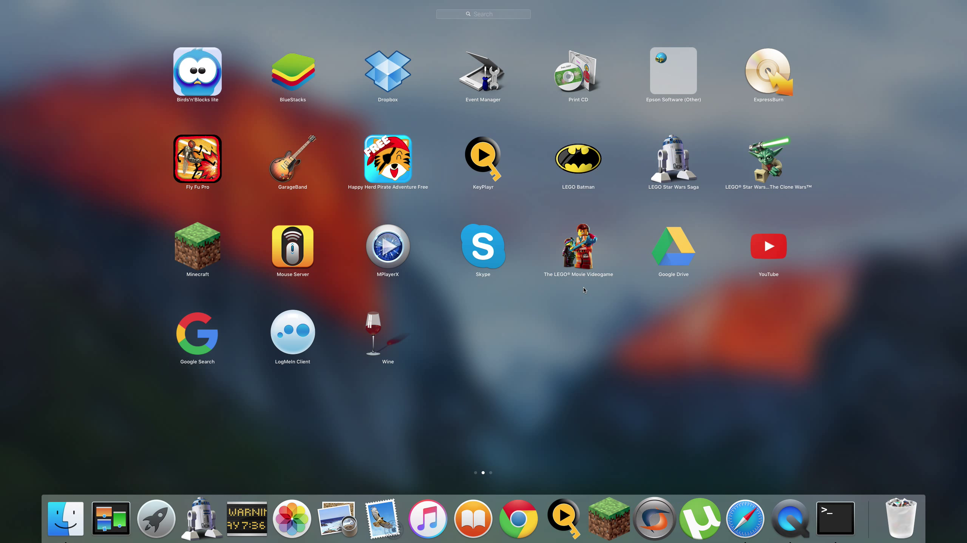
scroll(542, 300, left, 5)
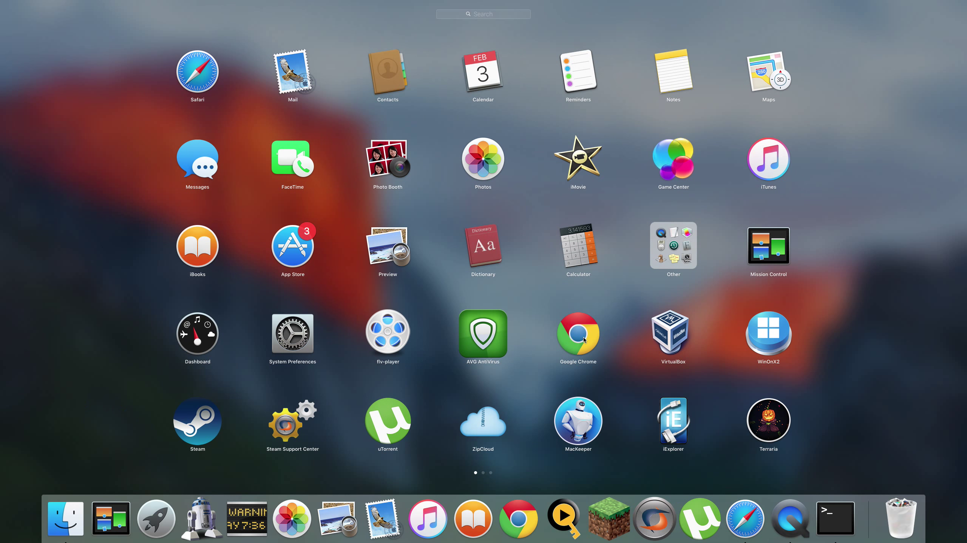
scroll(596, 411, right, 5)
scroll(553, 396, left, 5)
scroll(152, 308, right, 1)
click(152, 308)
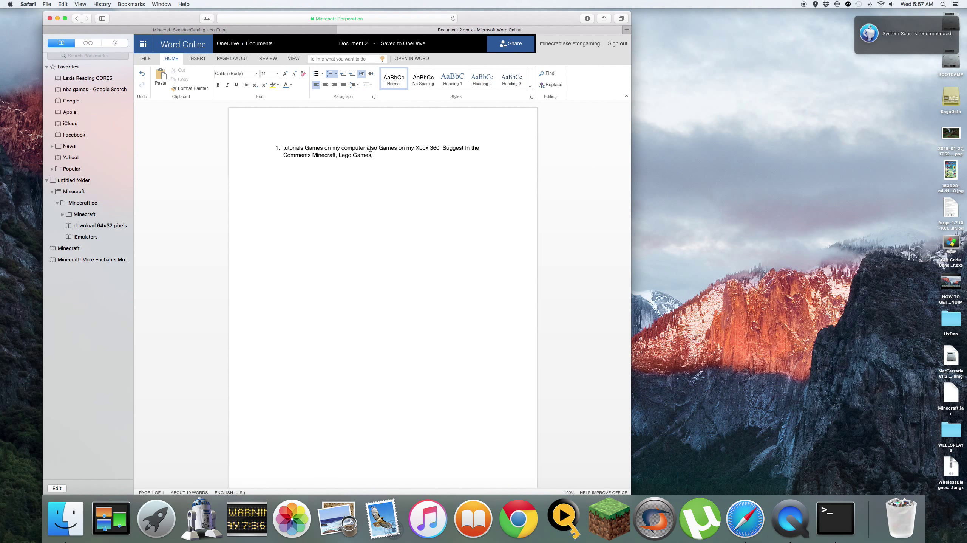
Add "Angry birds" after "Lego Games," in the document's line.
text(Angry birds)
click(404, 155)
key(BackSpace)
click(336, 156)
click(405, 155)
Add a comma and "Terria" after "Angry birds" at the end of the document's text.
click(420, 153)
text(Terria)
key(BackSpace)
key(BackSpace)
key(BackSpace)
text(erria)
key(super+z)
Check the spelling of Terraria among the installed applications and insert an "a" to make the document's last word "Terraia".
click(156, 517)
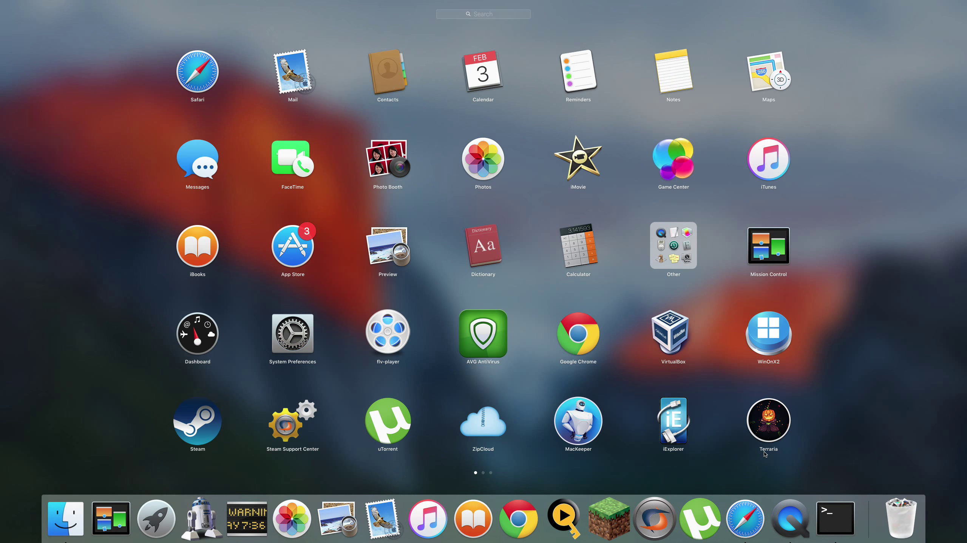
click(754, 456)
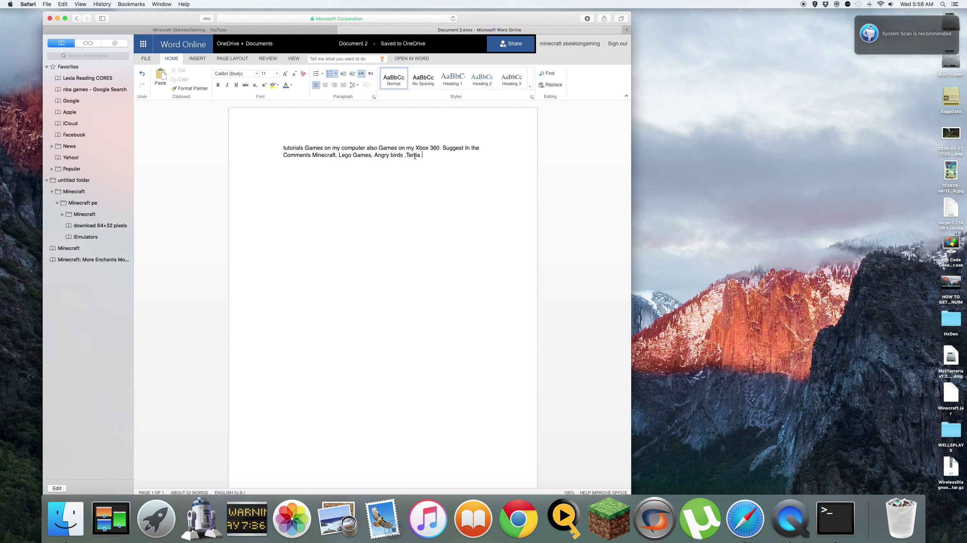
click(156, 518)
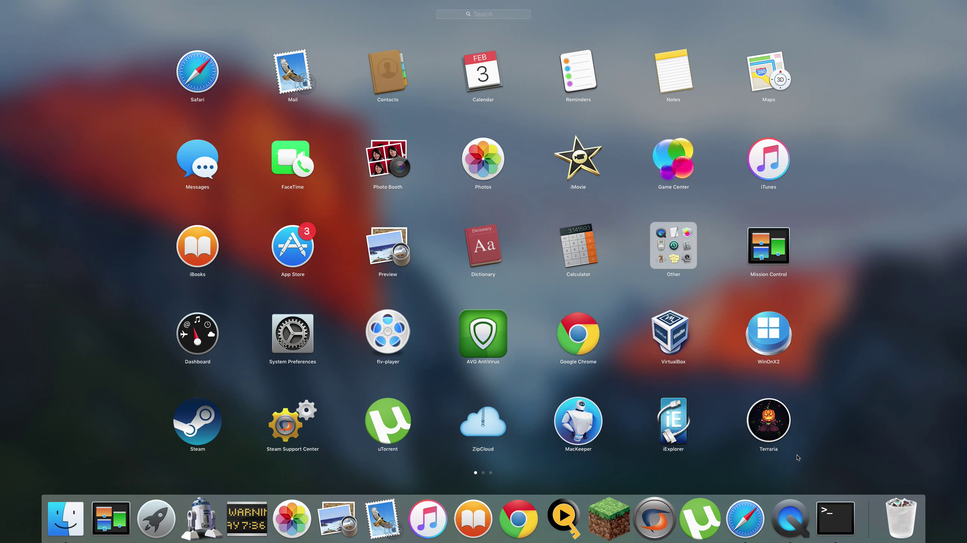
click(799, 457)
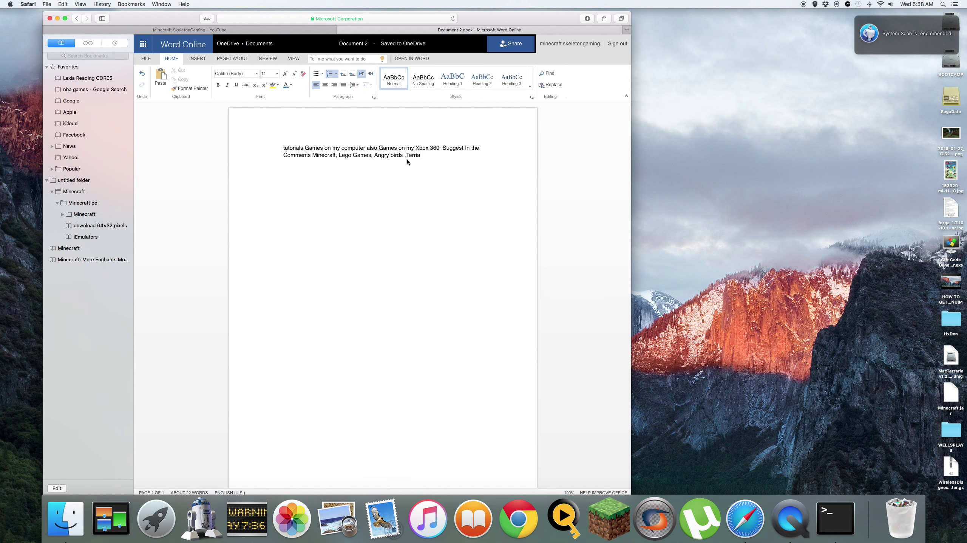
click(416, 155)
text(a)
click(431, 156)
Check the spelling of Terraria again in Launchpad and try to correct "Terraia" in the document.
click(156, 518)
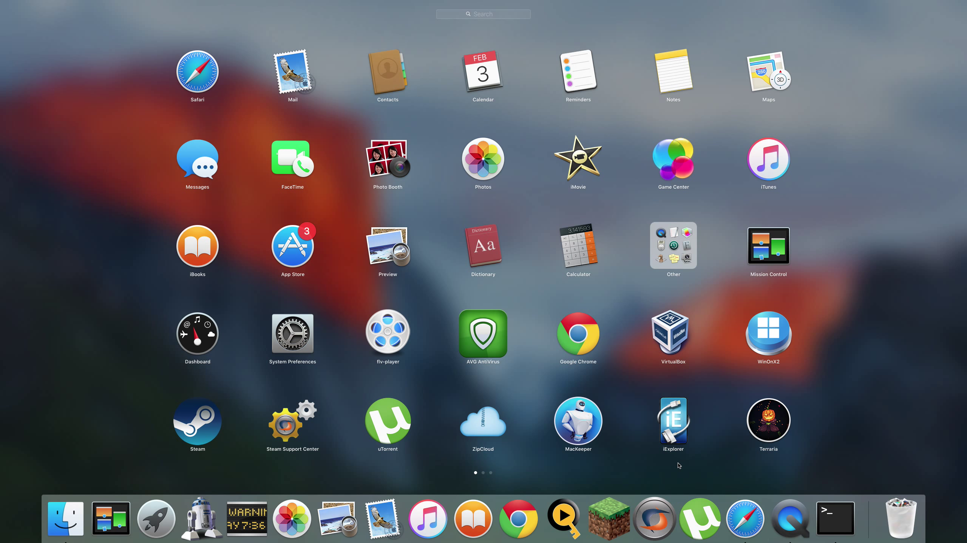
click(671, 460)
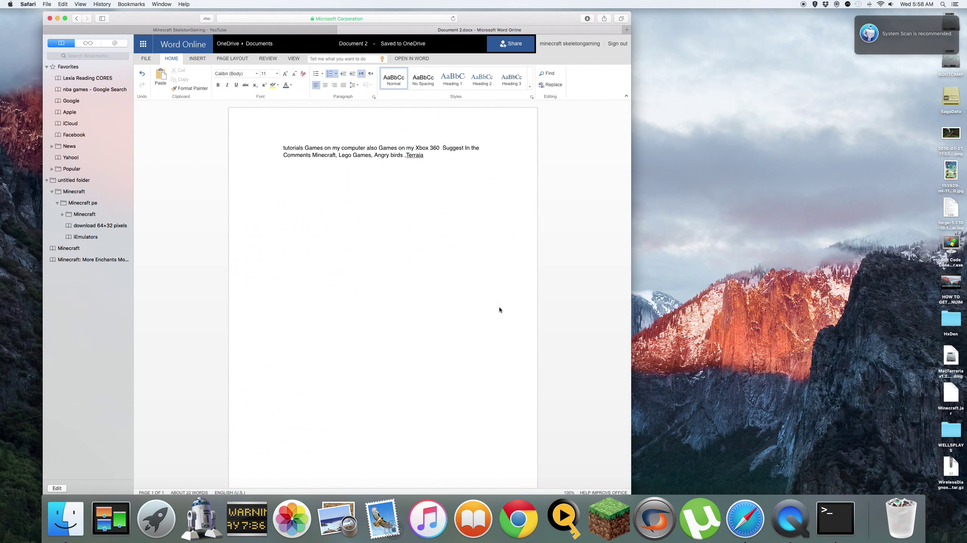
click(421, 154)
key(super+z)
text(i)
click(433, 156)
click(249, 29)
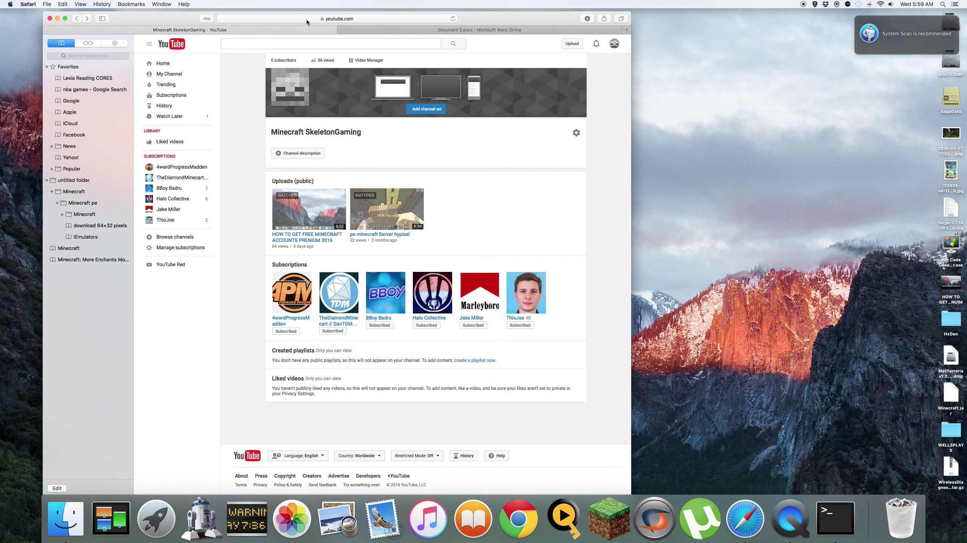
click(291, 155)
click(293, 157)
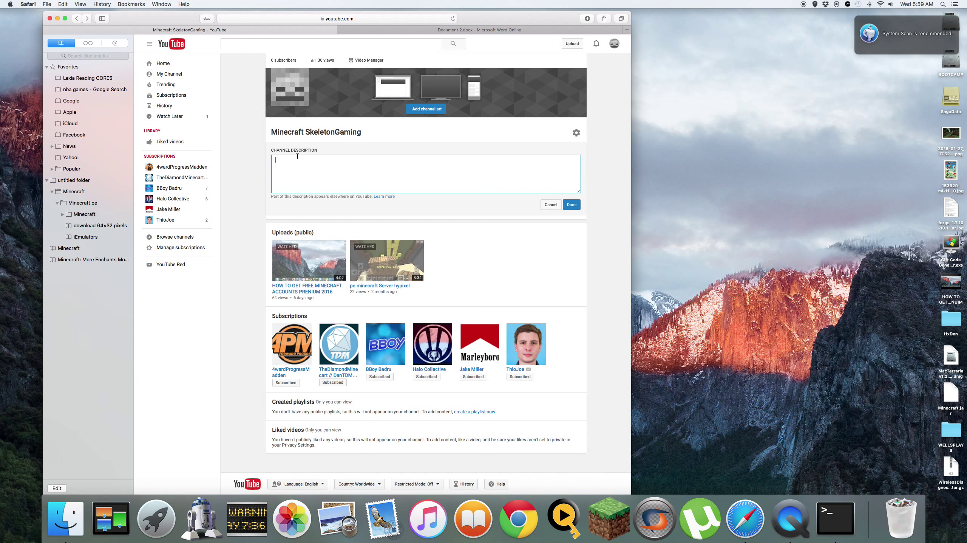
click(576, 133)
click(439, 339)
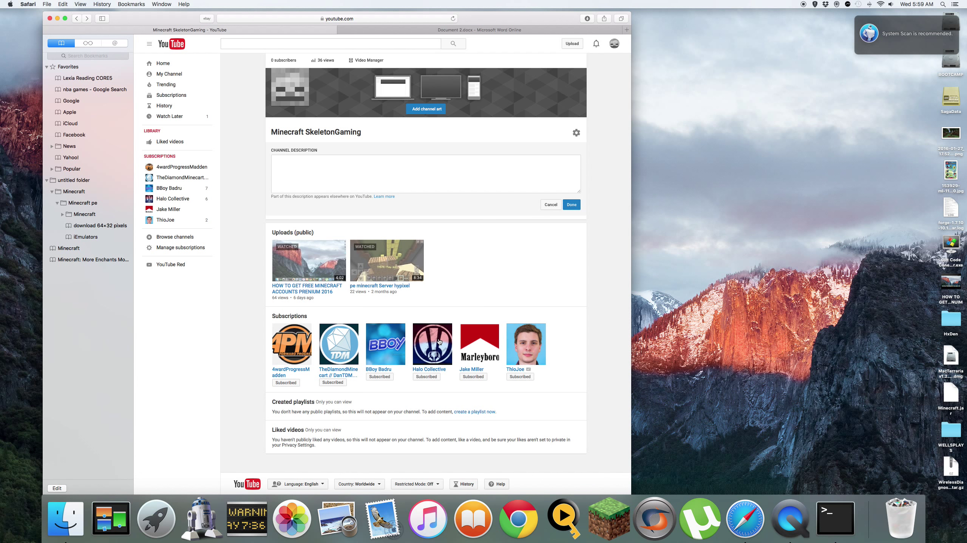
click(451, 30)
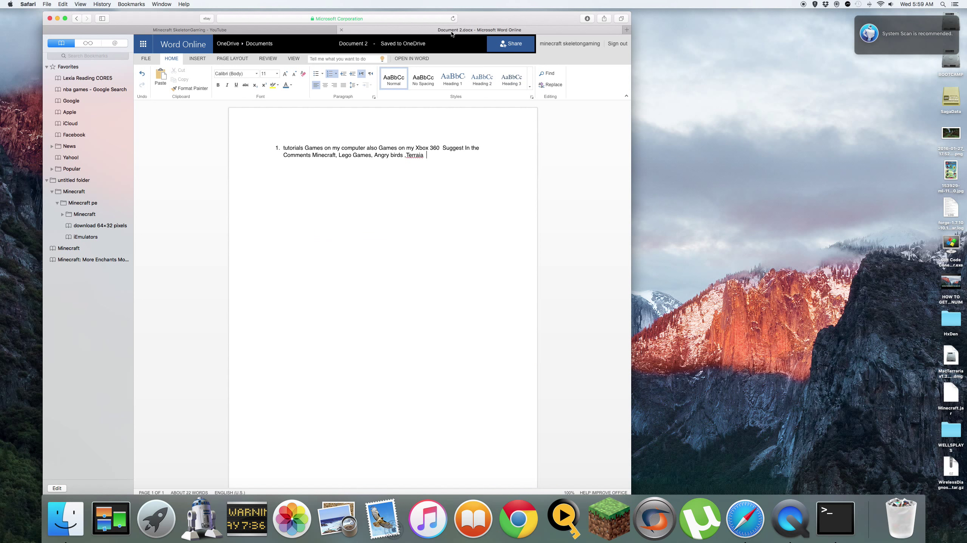
click(272, 19)
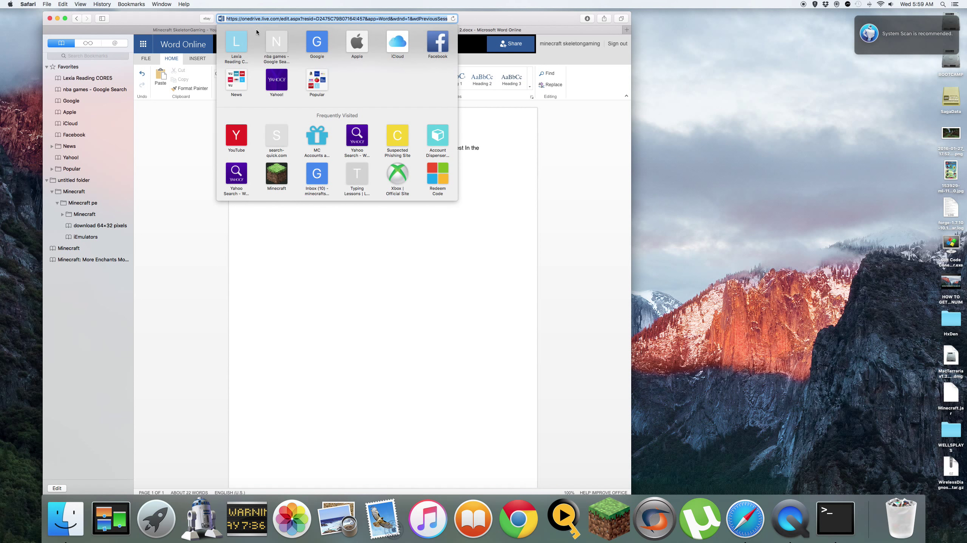
click(194, 28)
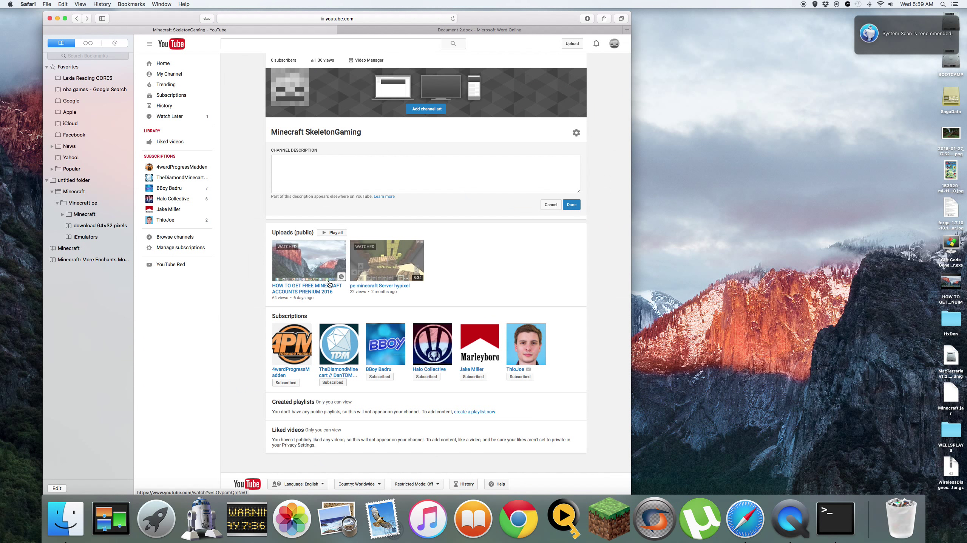
click(550, 204)
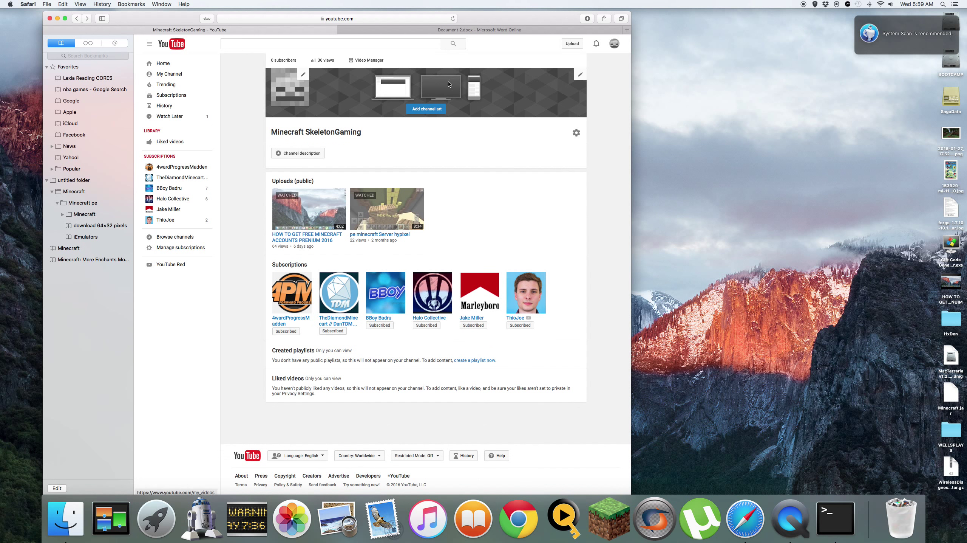
click(574, 134)
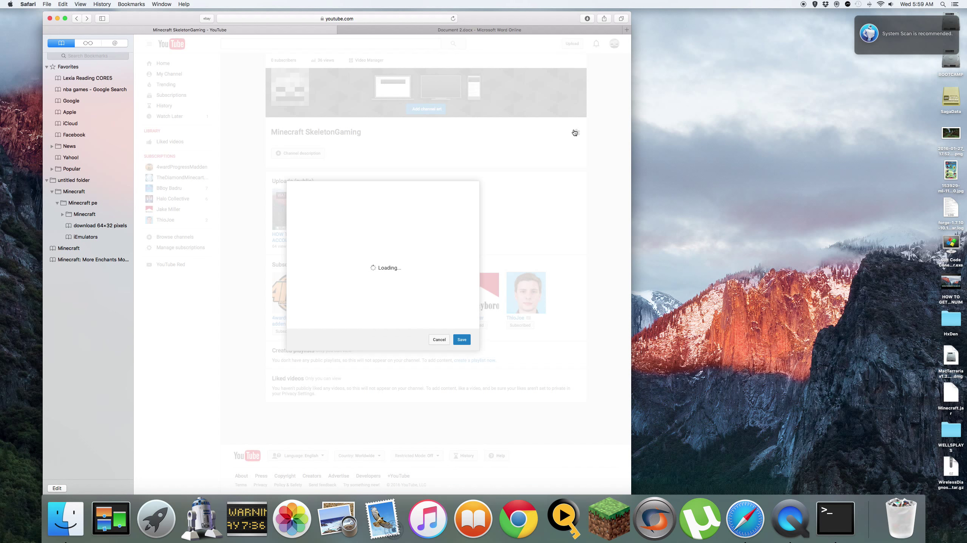
click(440, 339)
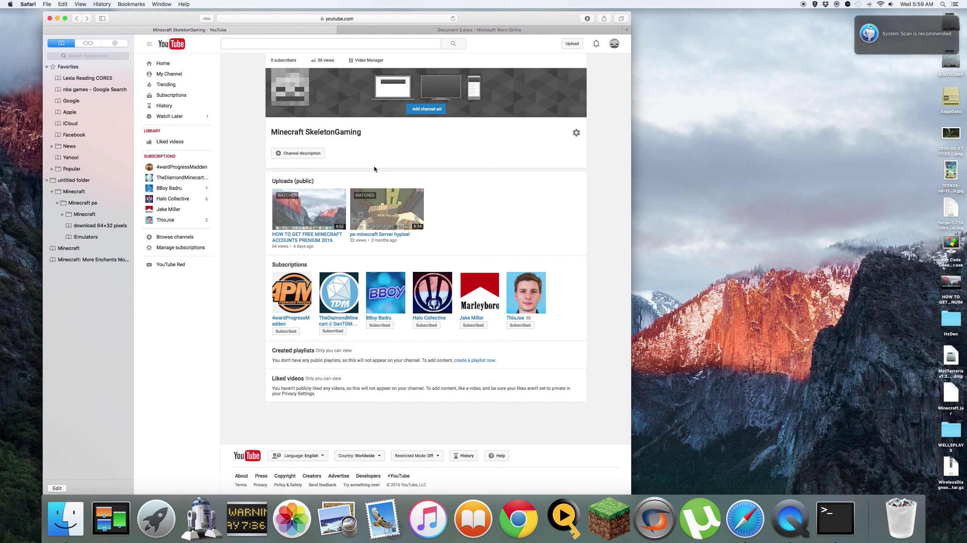
Return to the Word document and look through the installed games in Launchpad.
click(58, 19)
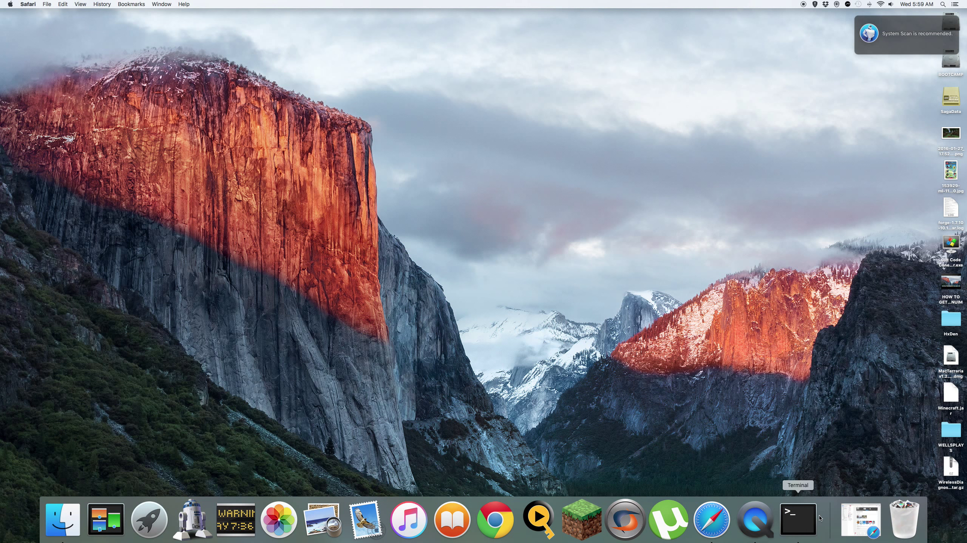
click(859, 519)
click(463, 30)
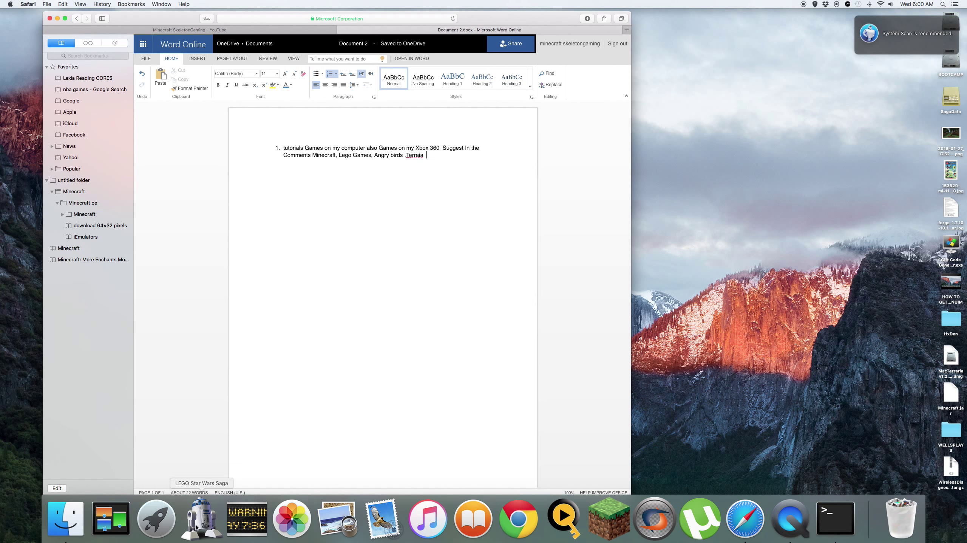
click(142, 533)
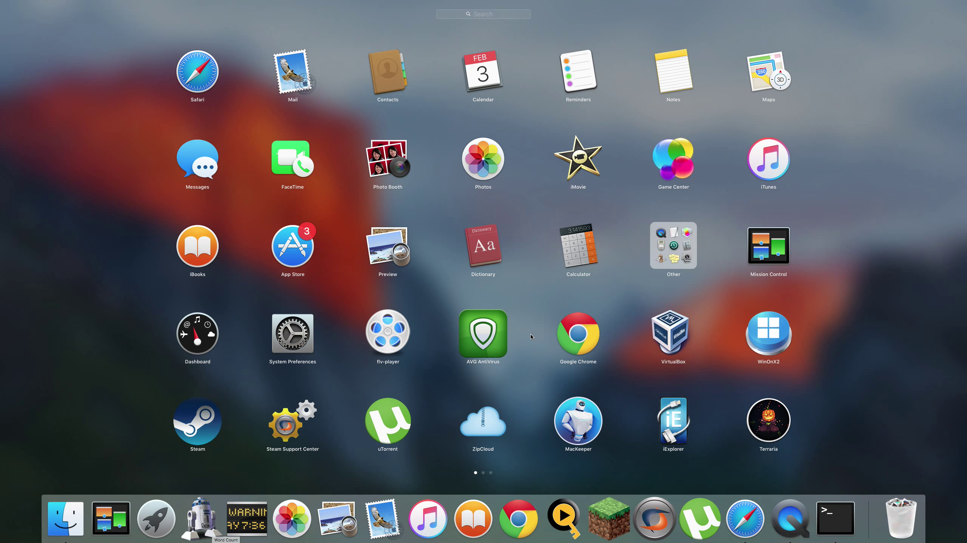
scroll(512, 333, right, 3)
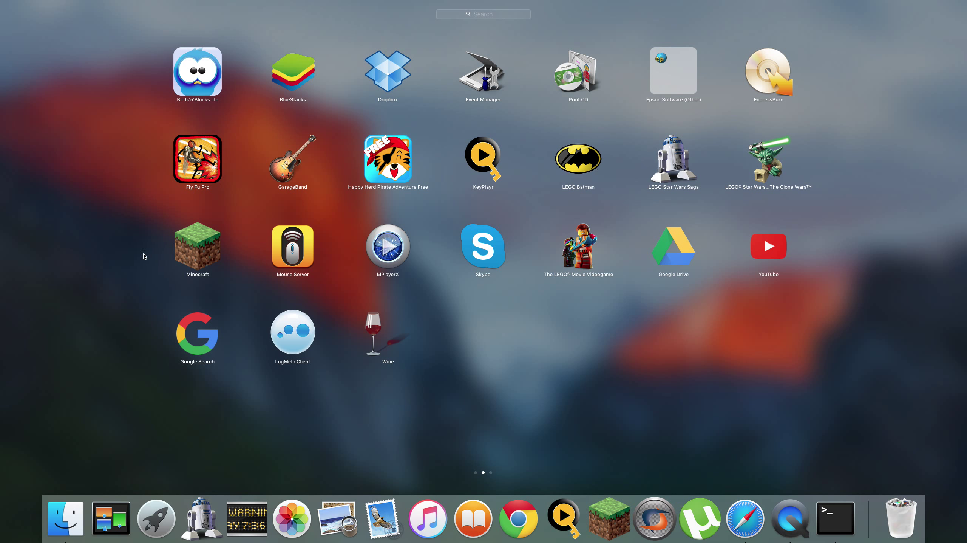
scroll(167, 320, left, 3)
click(101, 275)
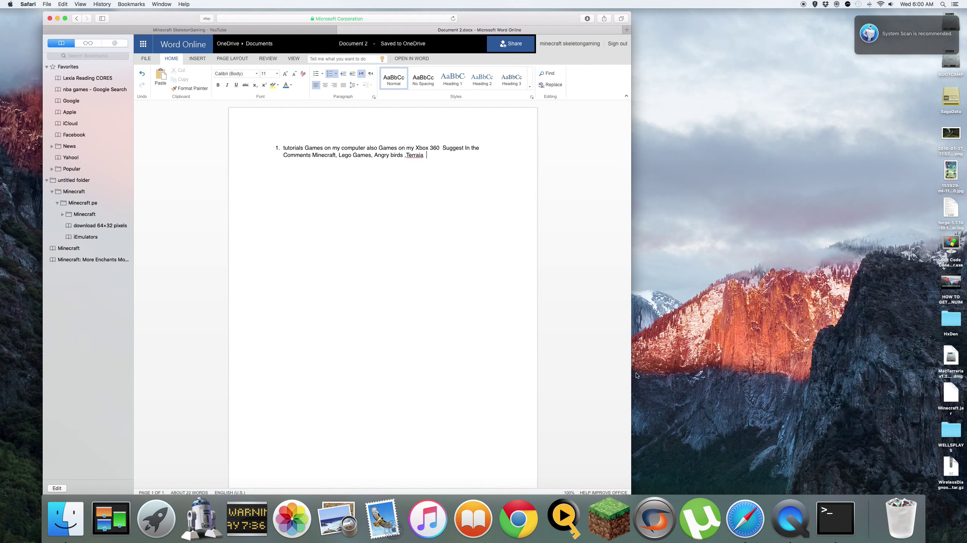
Minimize the browser window to the Dock.
drag(715, 355, 796, 266)
drag(673, 399, 818, 243)
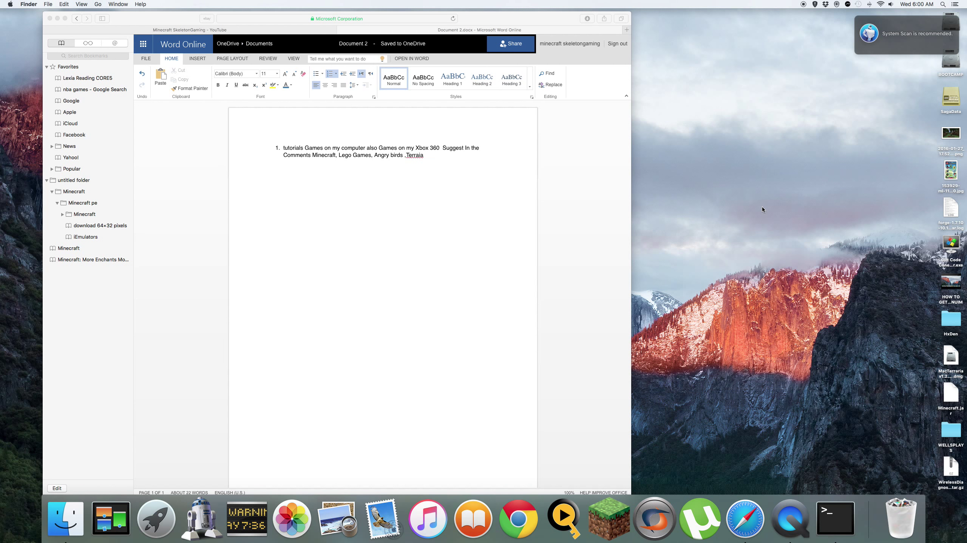
click(58, 19)
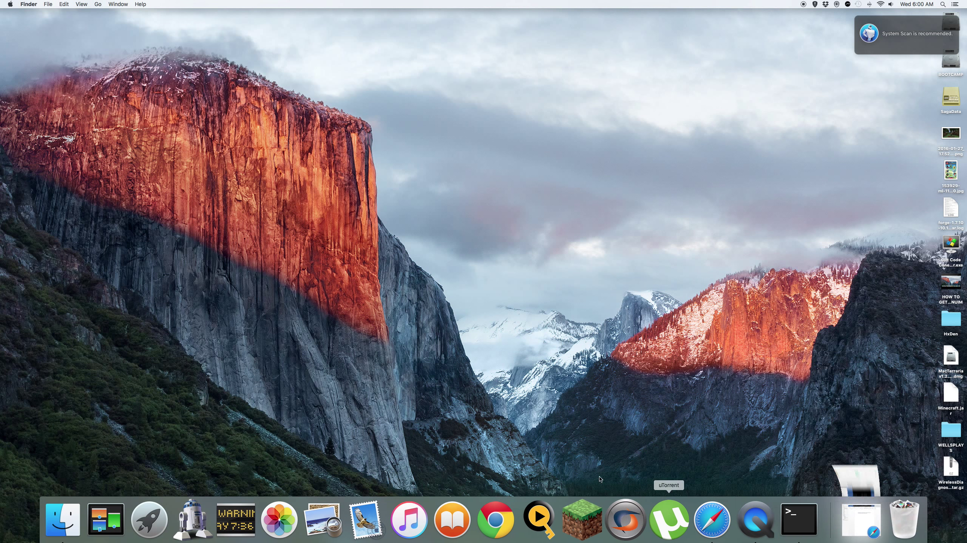
right_click(756, 524)
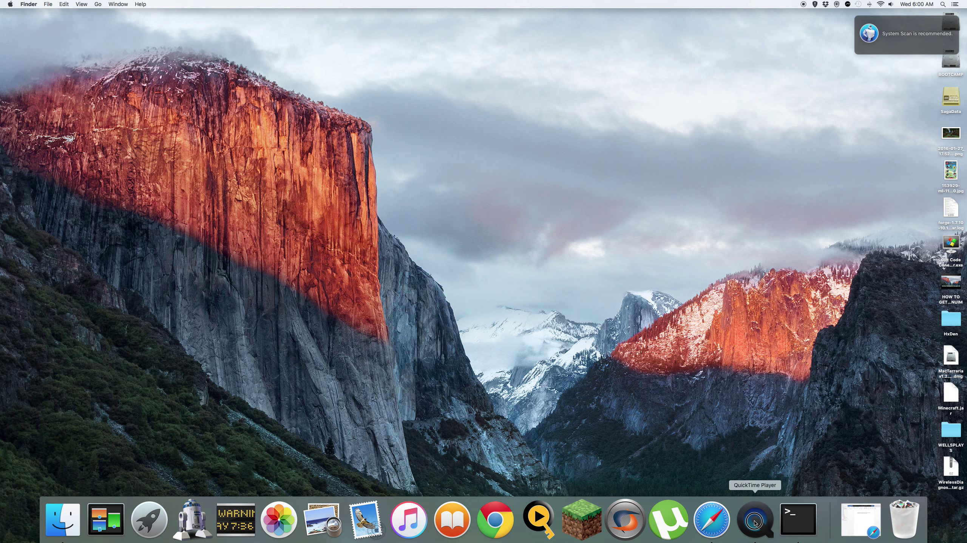